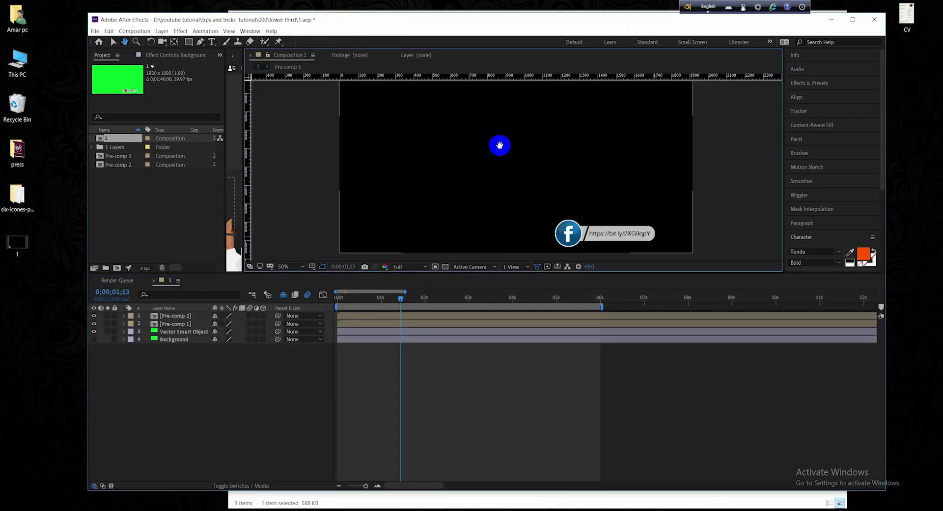
- Save the project and collect all source files into a new Desktop folder named 'abc'
{"action": "key", "text": "v"}
{"action": "key", "text": "comma"}
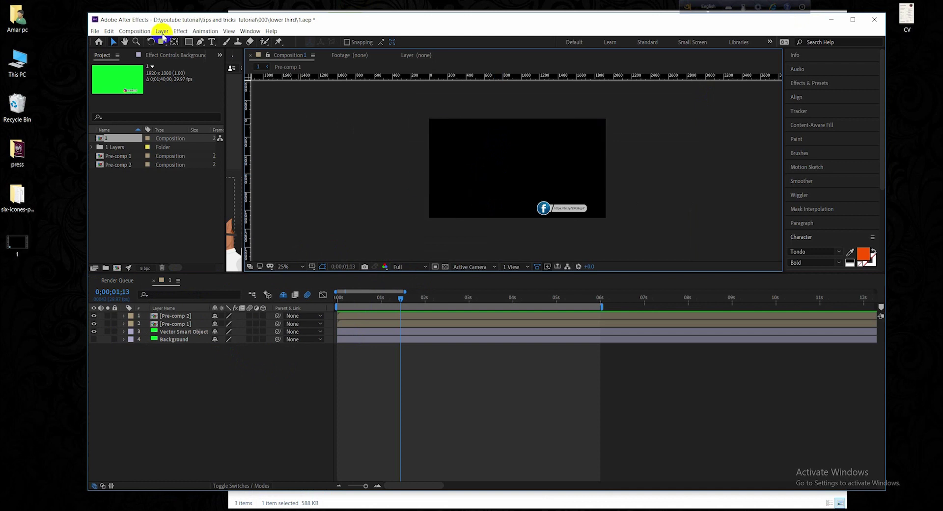
{"action": "left_click", "coordinate": [98, 33]}
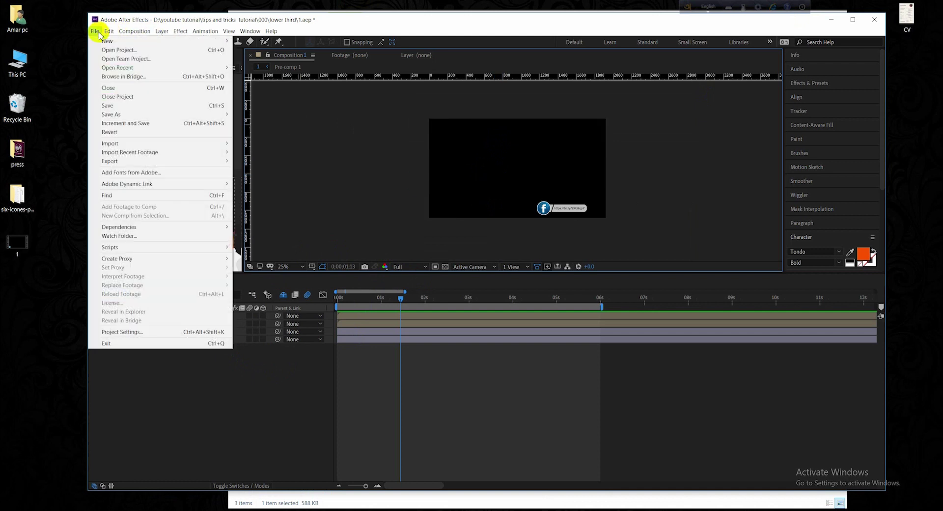
{"action": "mouse_move", "coordinate": [128, 231]}
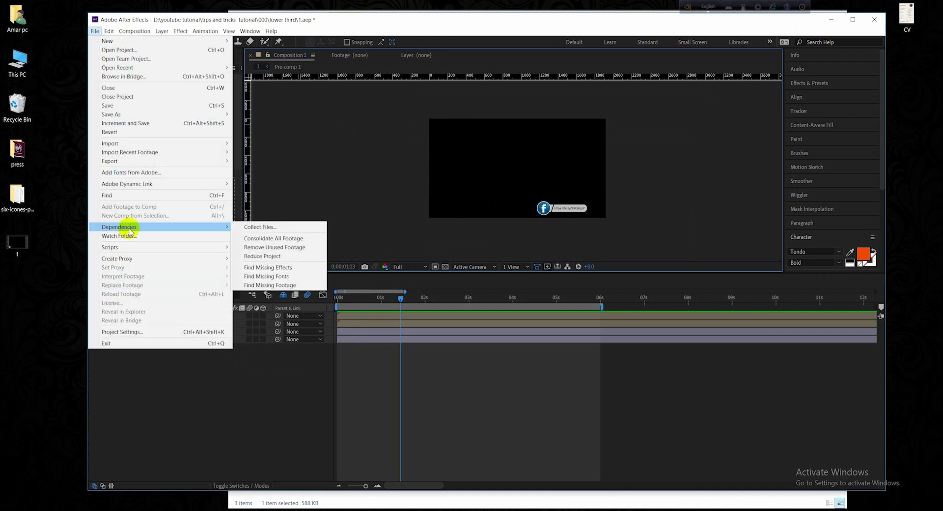
{"action": "left_click", "coordinate": [278, 229]}
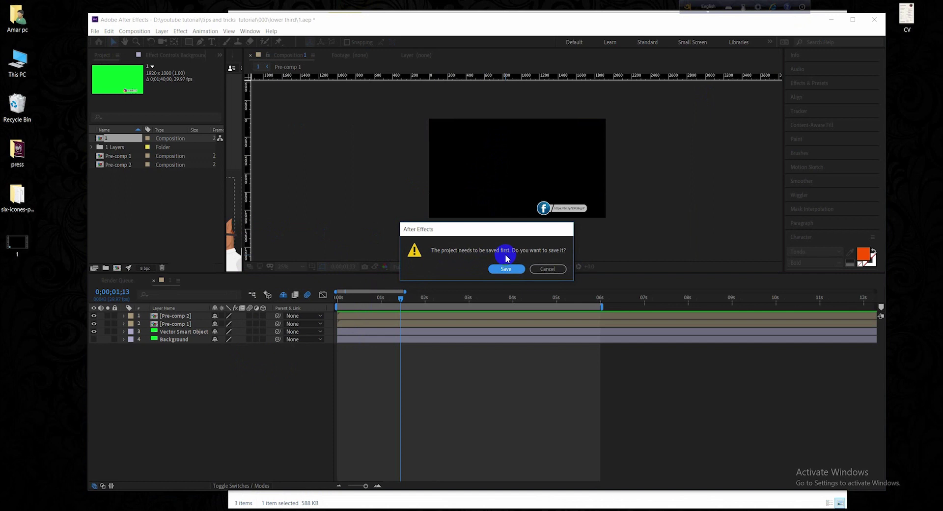
{"action": "left_click", "coordinate": [519, 270]}
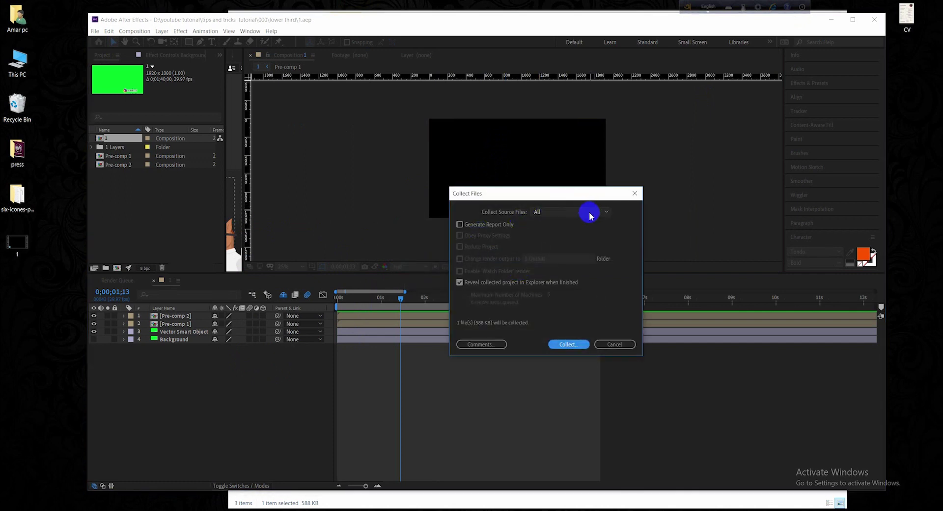
{"action": "left_click", "coordinate": [569, 345]}
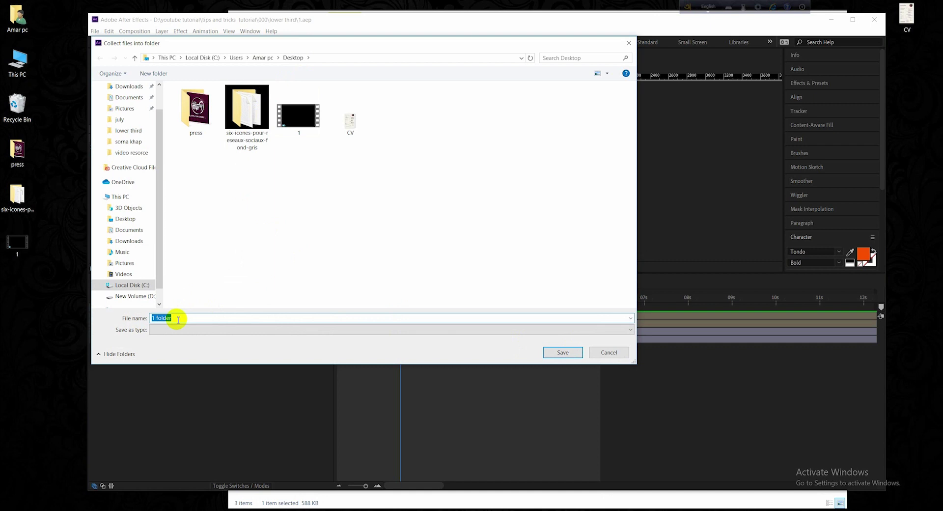
{"action": "type", "text": "abc"}
- Finish collecting into abc and browse its (Footage) and 1 Layers folders in Explorer
{"action": "left_click", "coordinate": [563, 352]}
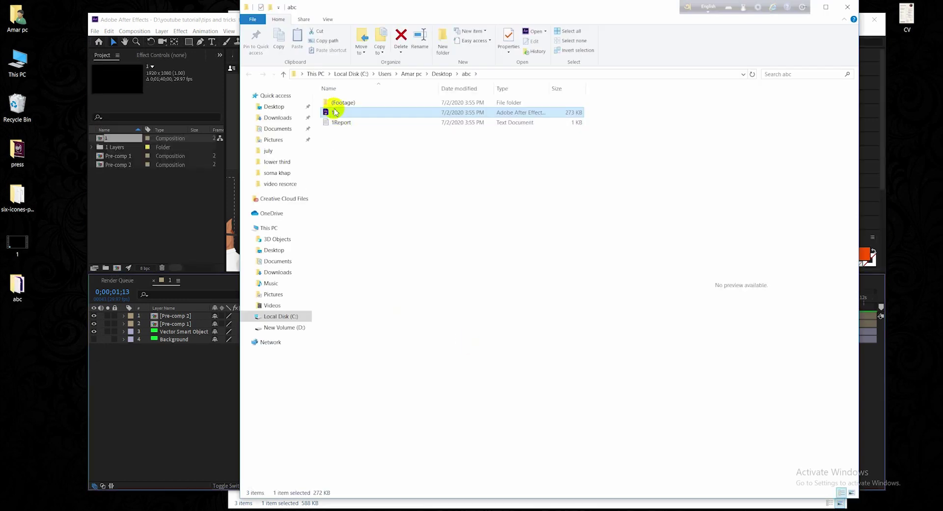
{"action": "left_click", "coordinate": [349, 105]}
{"action": "double_click", "coordinate": [349, 104]}
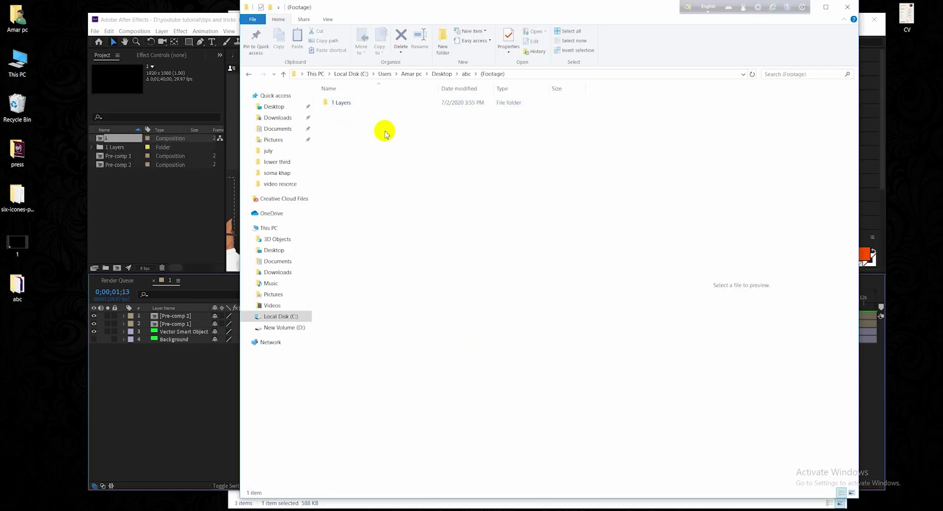
{"action": "double_click", "coordinate": [344, 102]}
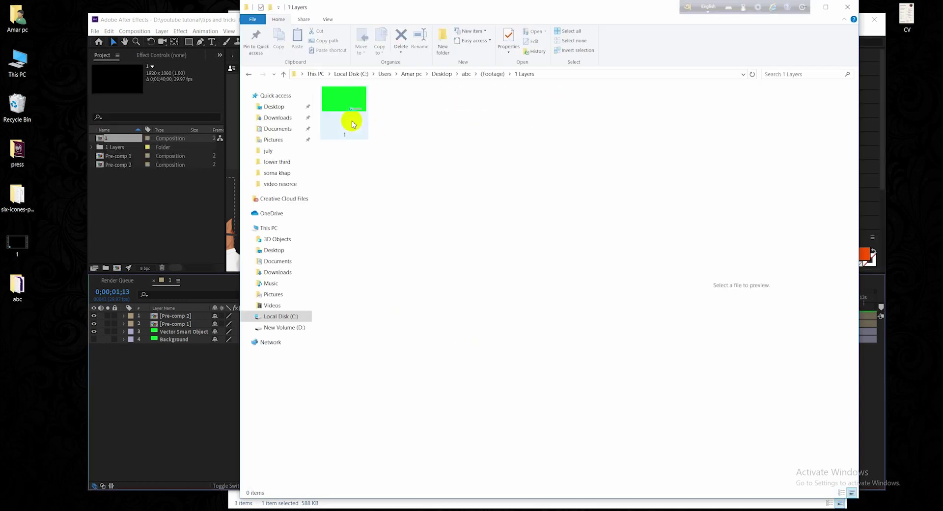
{"action": "left_click", "coordinate": [283, 75]}
{"action": "left_click", "coordinate": [283, 75]}
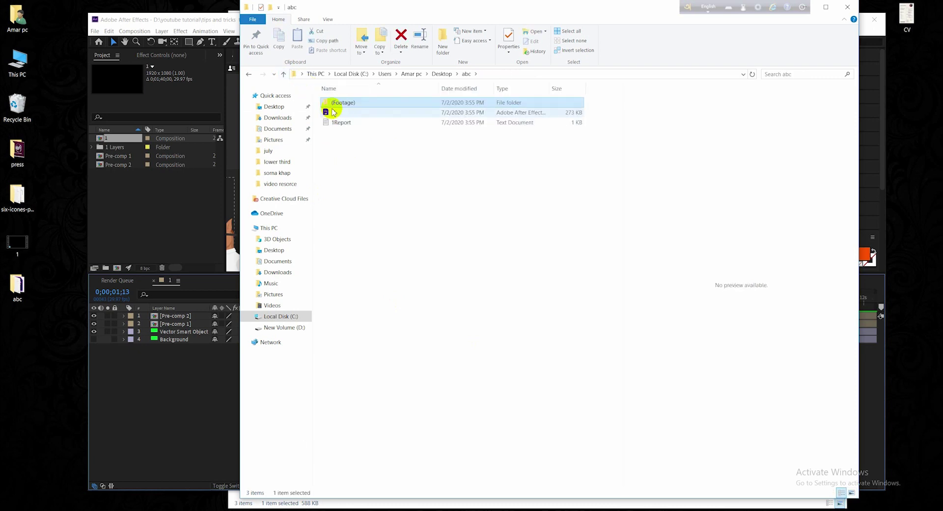
- Close the original After Effects project and the Explorer windows
{"action": "left_click", "coordinate": [818, 7]}
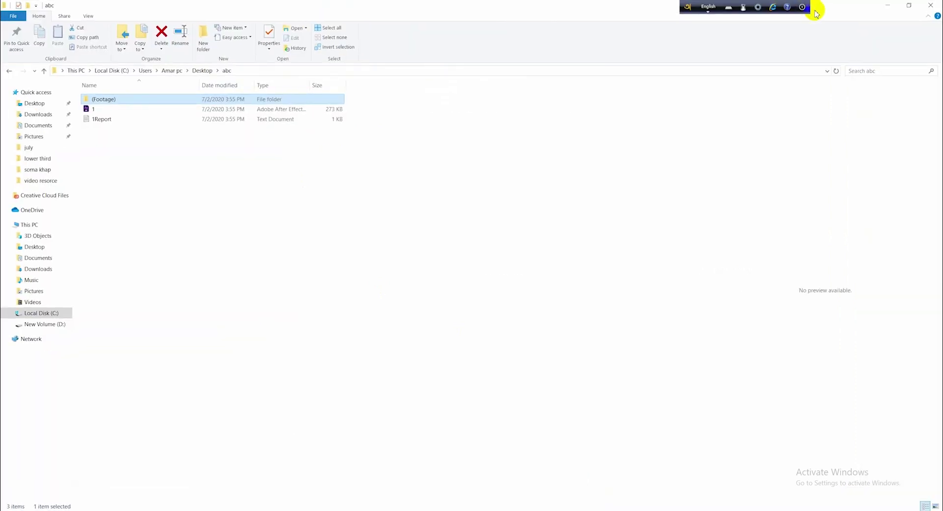
{"action": "left_click", "coordinate": [877, 6]}
{"action": "left_click", "coordinate": [874, 20]}
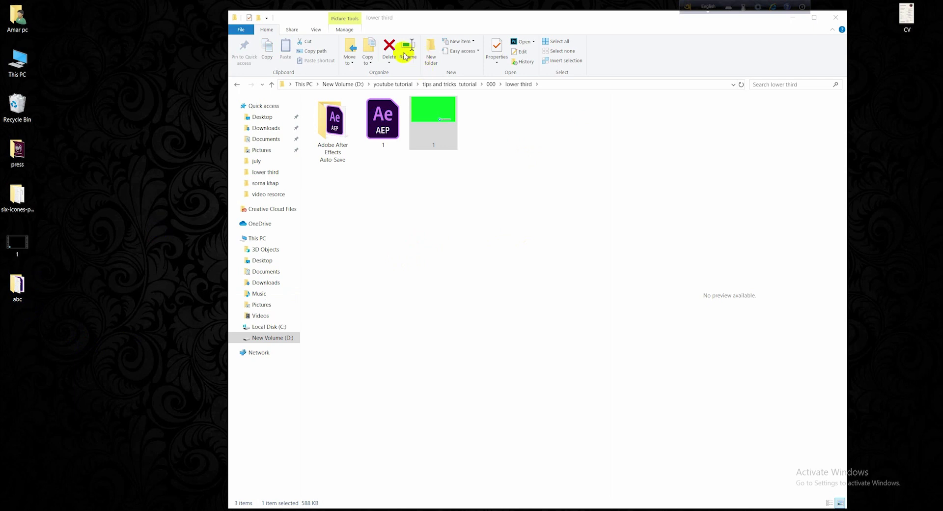
{"action": "left_click", "coordinate": [836, 18]}
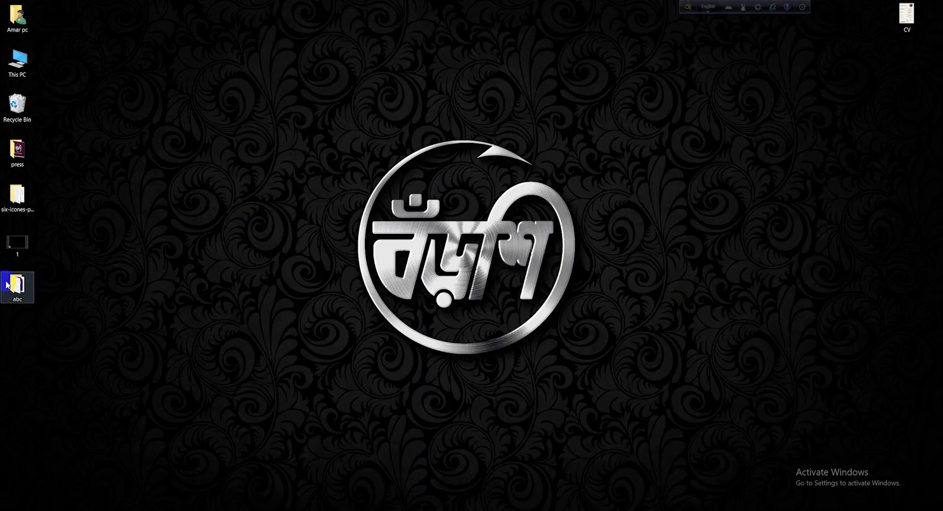
- Open the collected 1.aep from Desktop\abc and toggle Pre-comp 1's visibility off and on
{"action": "double_click", "coordinate": [40, 280]}
{"action": "double_click", "coordinate": [327, 122]}
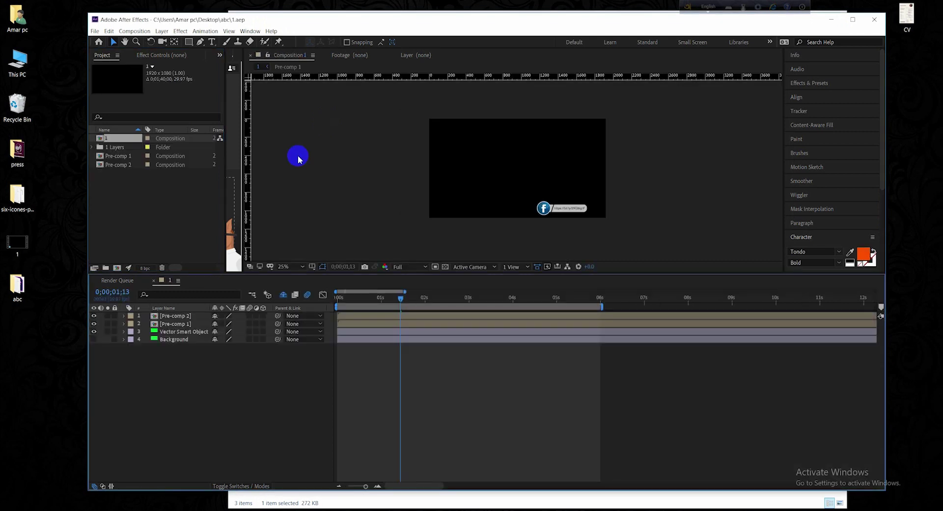
{"action": "left_click", "coordinate": [183, 324]}
{"action": "left_click", "coordinate": [93, 324]}
{"action": "left_click", "coordinate": [94, 324]}
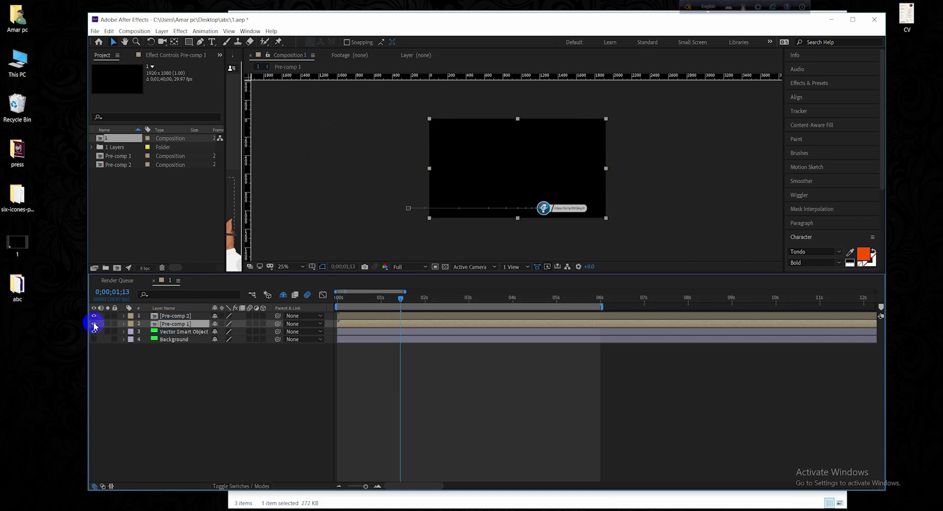
- Inspect the Vector Smart Object layers inside Pre-comp 1, then return to comp 1 and select Pre-comp 2
{"action": "double_click", "coordinate": [185, 325]}
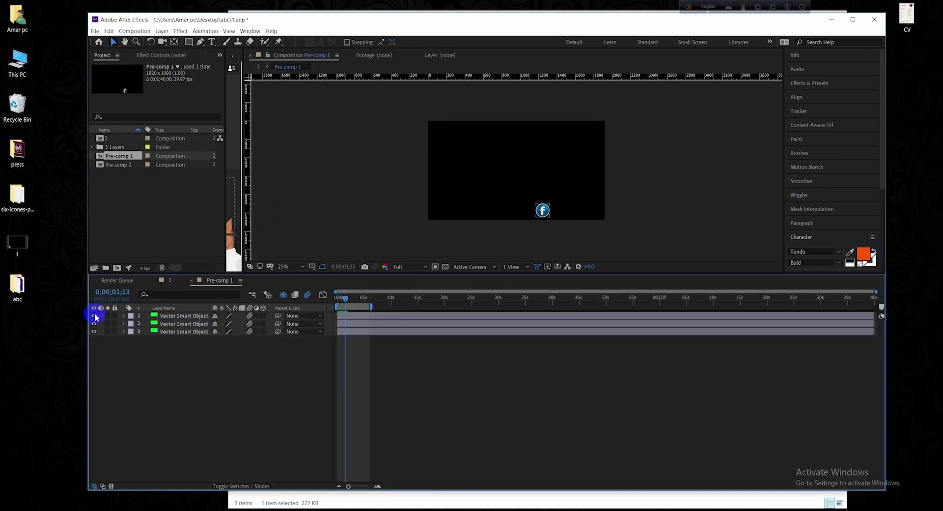
{"action": "left_click", "coordinate": [176, 316]}
{"action": "left_click", "coordinate": [175, 331]}
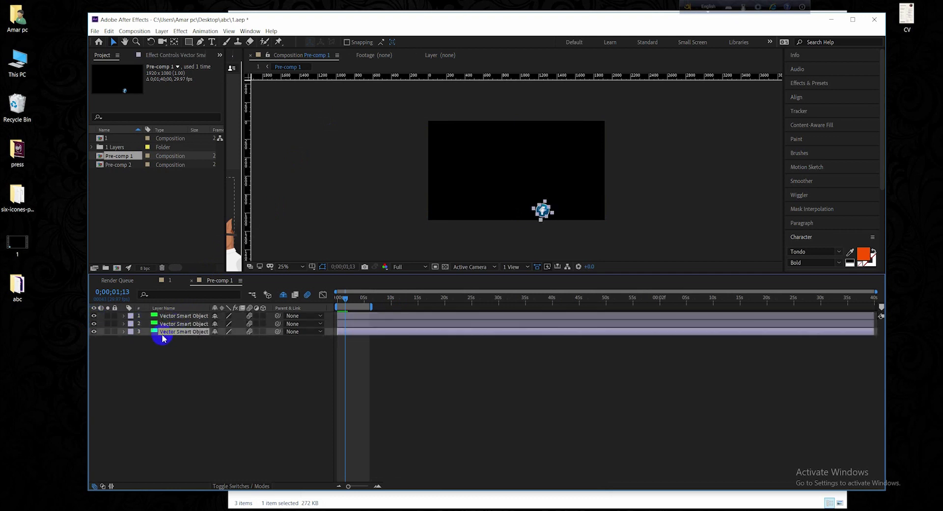
{"action": "left_click", "coordinate": [170, 280]}
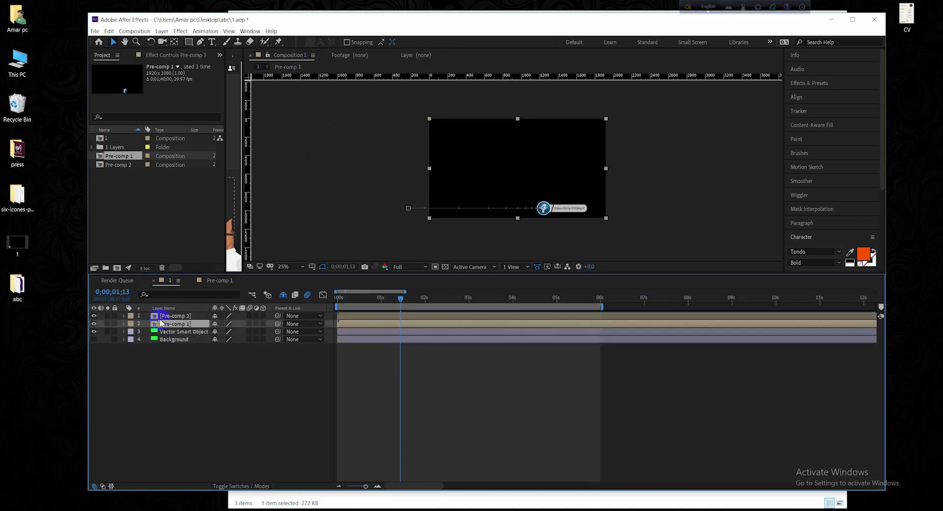
{"action": "left_click", "coordinate": [139, 317]}
- Add a deep green (109A0D) solid layer inside Pre-comp 2 and drag it below the other layers
{"action": "double_click", "coordinate": [166, 316]}
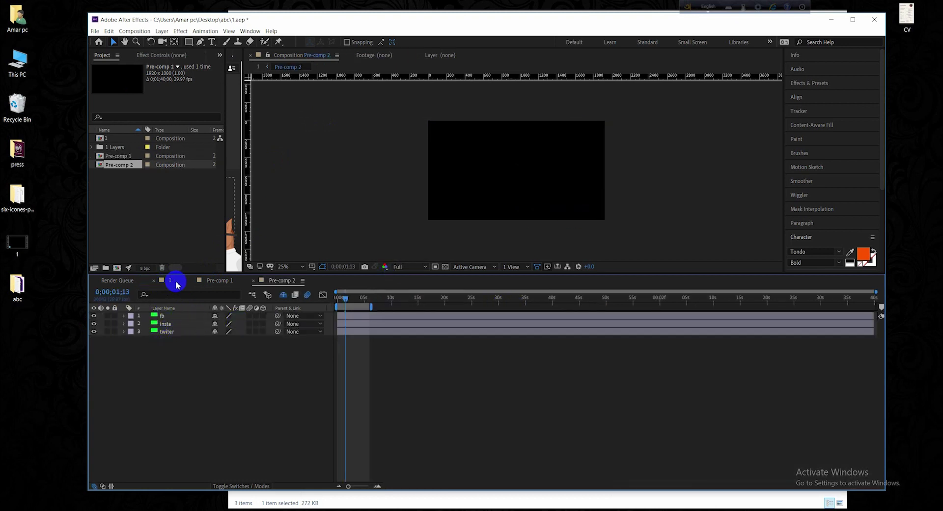
{"action": "right_click", "coordinate": [193, 350]}
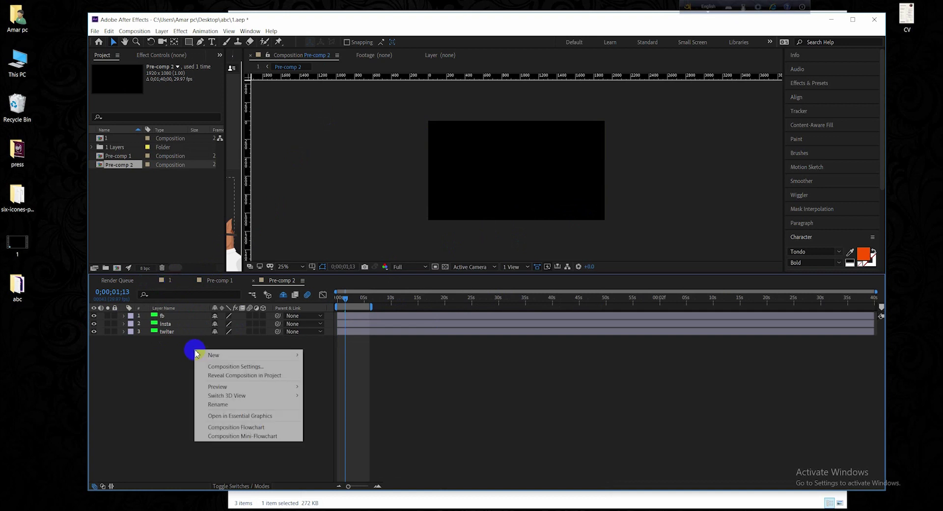
{"action": "mouse_move", "coordinate": [246, 354]}
{"action": "left_click", "coordinate": [334, 375]}
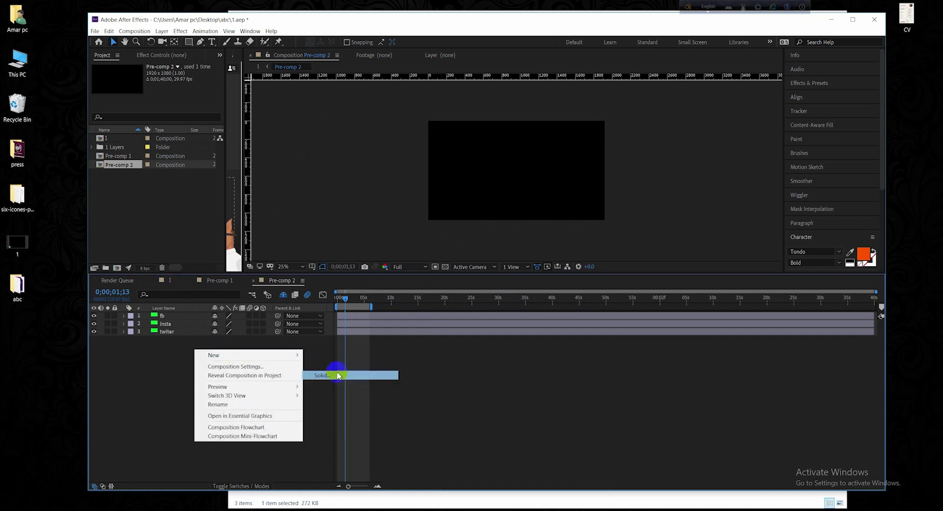
{"action": "left_click", "coordinate": [778, 283]}
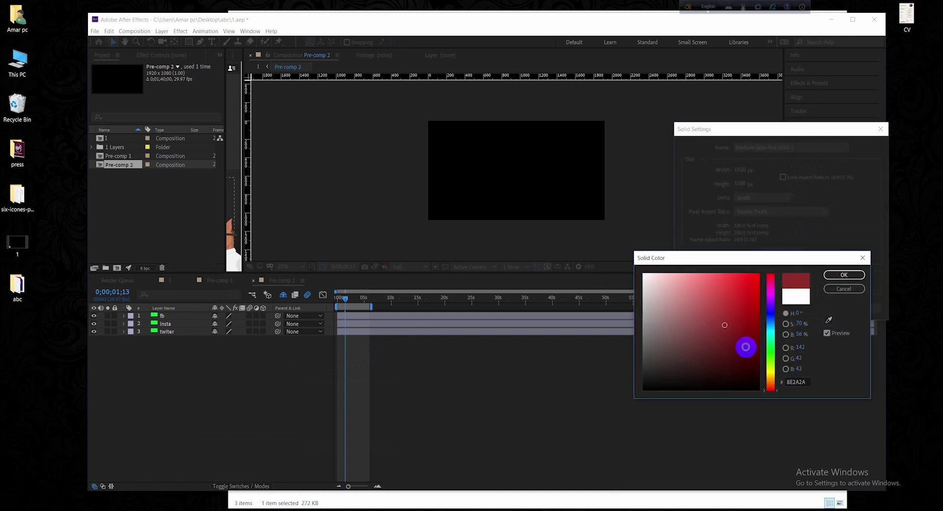
{"action": "left_click", "coordinate": [768, 352]}
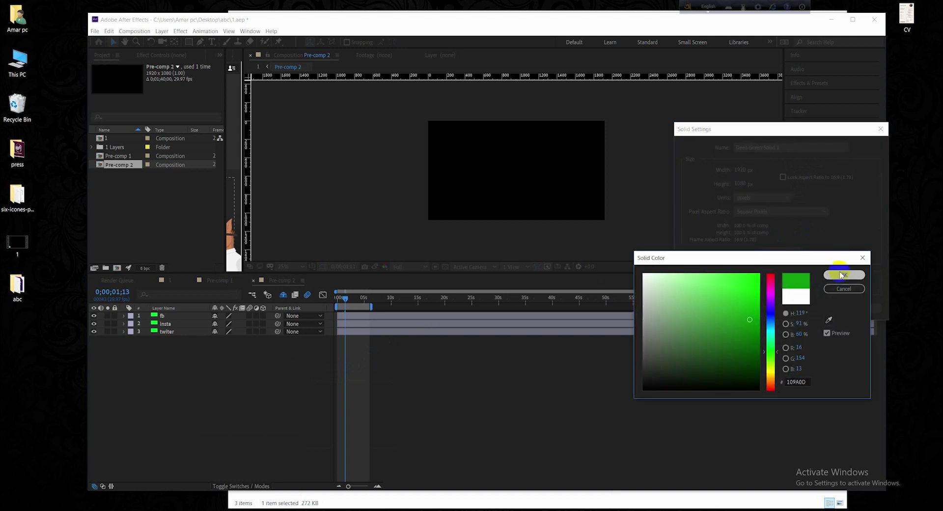
{"action": "left_click", "coordinate": [844, 275]}
{"action": "left_click", "coordinate": [814, 310]}
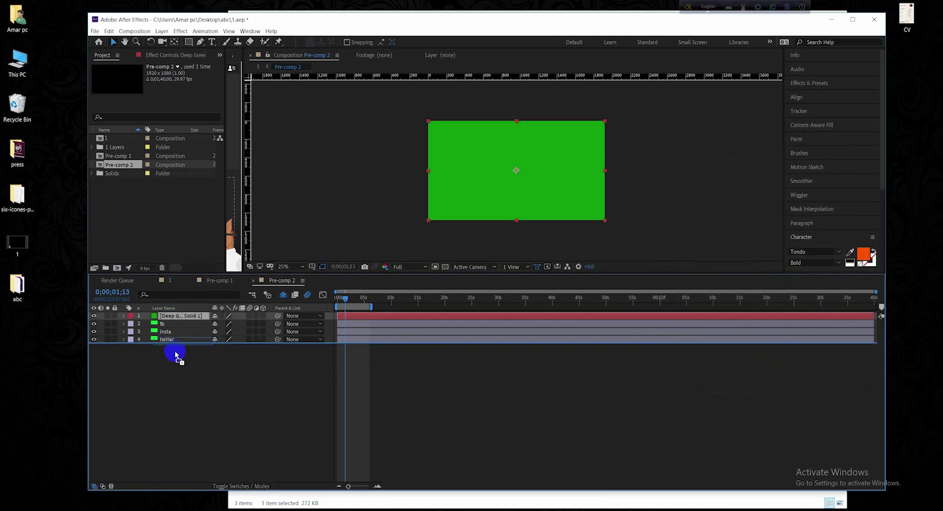
{"action": "left_click_drag", "start_coordinate": [169, 316], "coordinate": [179, 353]}
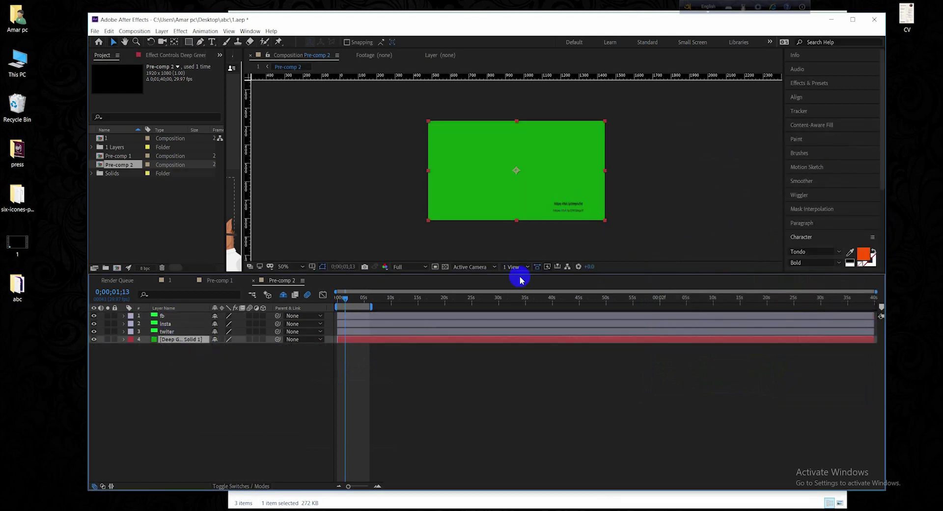
- Zoom the composition view to 100% and pan over to the link texts
{"action": "key", "text": "slash"}
{"action": "key", "text": "h"}
{"action": "left_click_drag", "start_coordinate": [634, 187], "coordinate": [418, 147]}
- Select the twiter, insta and fb text layers in turn to compare them
{"action": "left_click", "coordinate": [164, 332]}
{"action": "left_click", "coordinate": [165, 324]}
{"action": "left_click", "coordinate": [163, 316]}
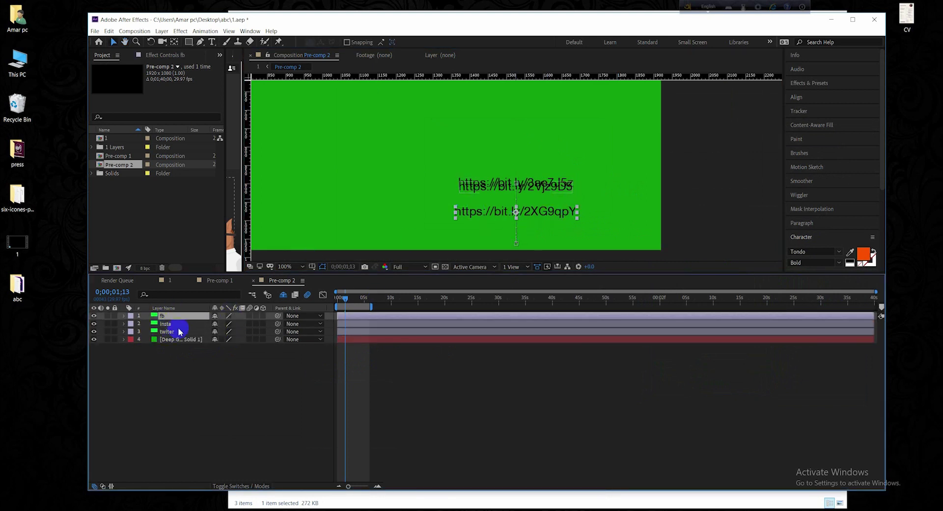
{"action": "left_click", "coordinate": [169, 325]}
{"action": "left_click", "coordinate": [167, 332]}
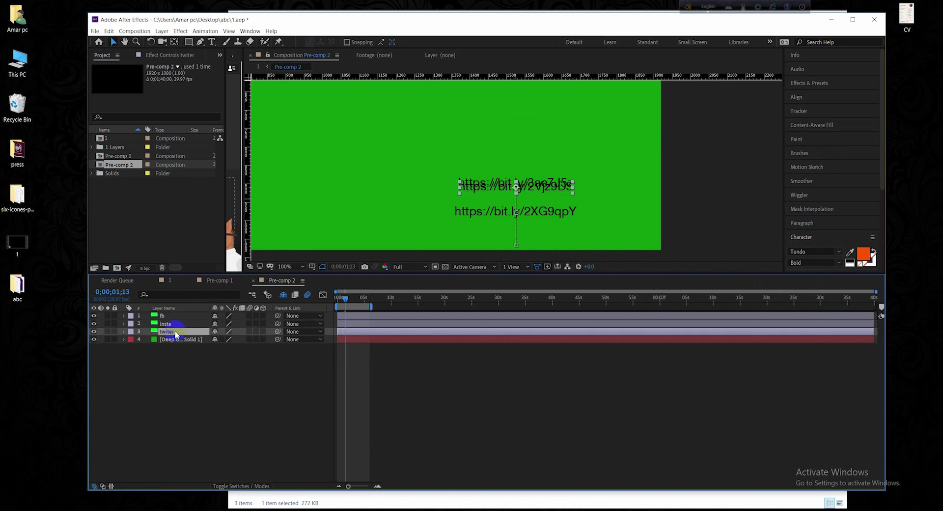
{"action": "left_click", "coordinate": [169, 316]}
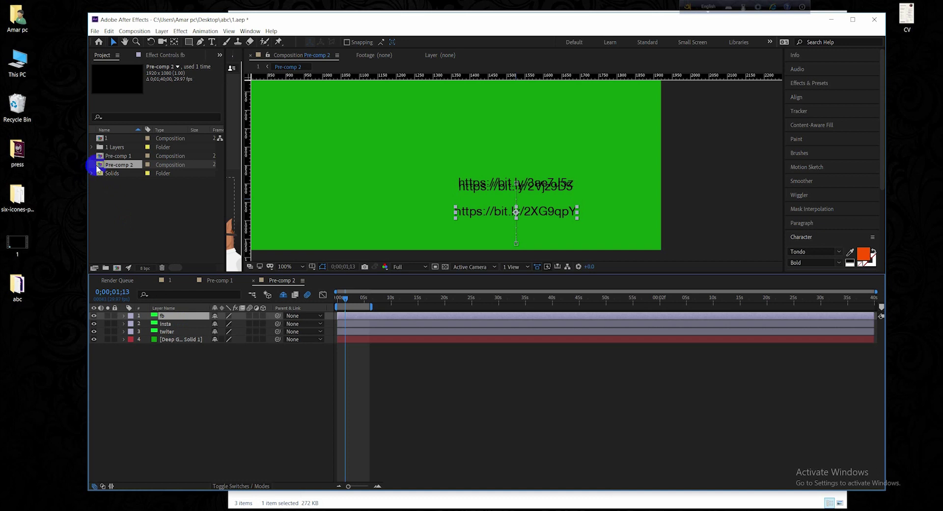
- Delete the deep green solid layer from Pre-comp 2
{"action": "left_click", "coordinate": [123, 340]}
{"action": "left_click", "coordinate": [94, 339]}
{"action": "left_click", "coordinate": [94, 339]}
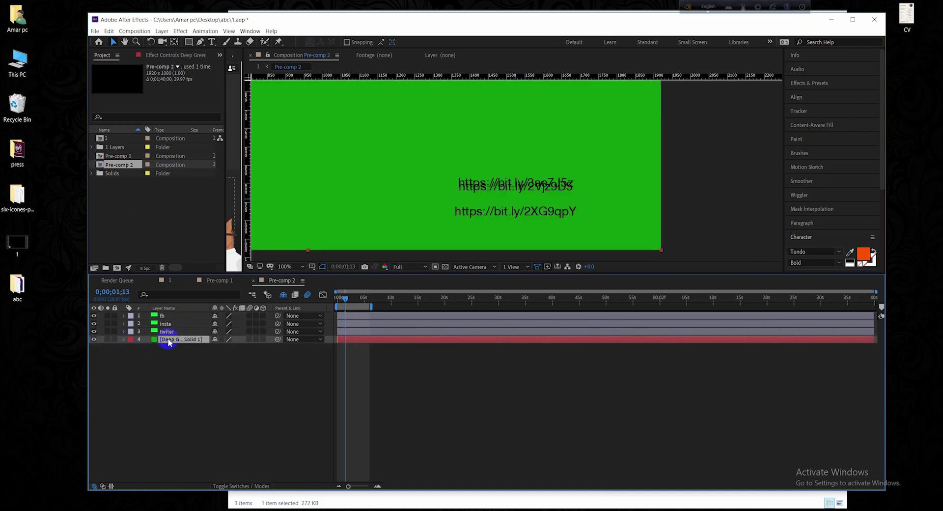
{"action": "key", "text": "Delete"}
- Expand the 1 Layers folder in the Project panel and select insta/1.psd
{"action": "left_click", "coordinate": [93, 173]}
{"action": "left_click", "coordinate": [92, 173]}
{"action": "left_click", "coordinate": [92, 147]}
{"action": "left_click", "coordinate": [117, 175]}
{"action": "left_click_drag", "start_coordinate": [117, 175], "coordinate": [127, 179]}
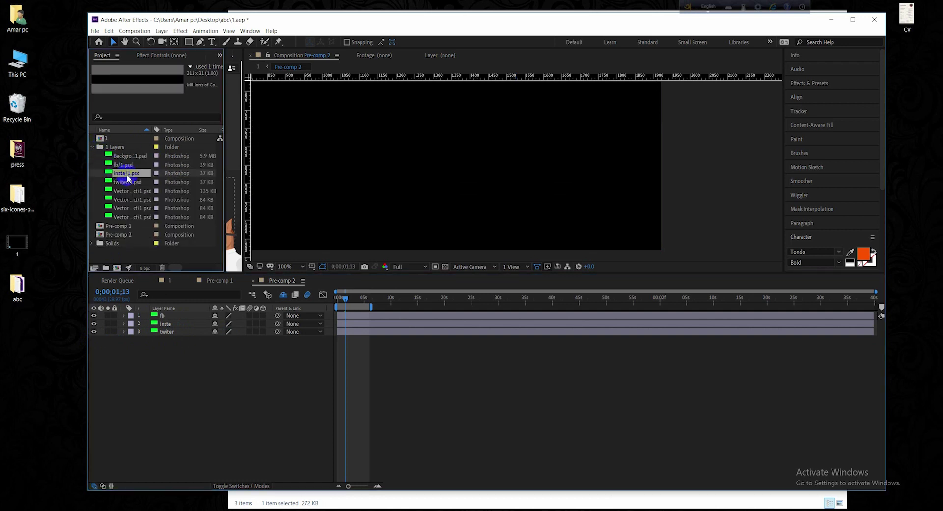
- Open 1.psd in Photoshop, hide the twiter link text and show the fb one
{"action": "double_click", "coordinate": [129, 178]}
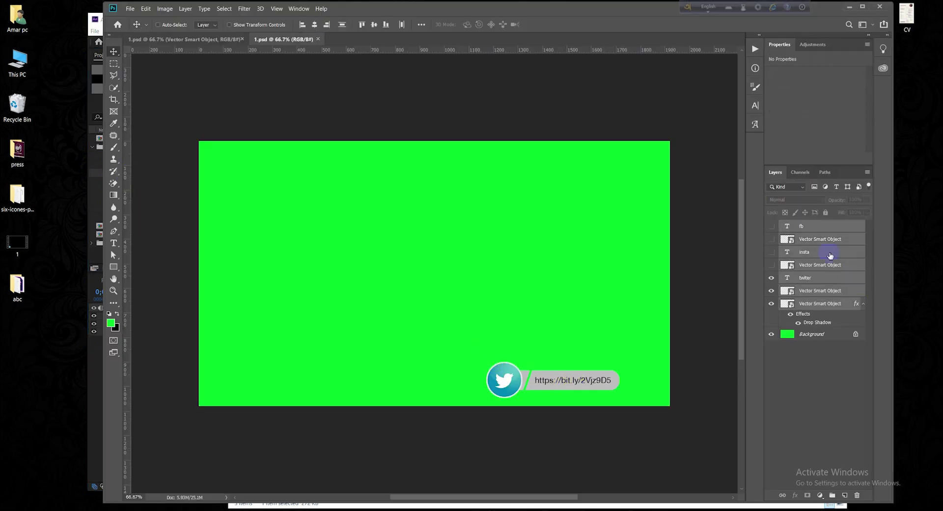
{"action": "left_click", "coordinate": [811, 226]}
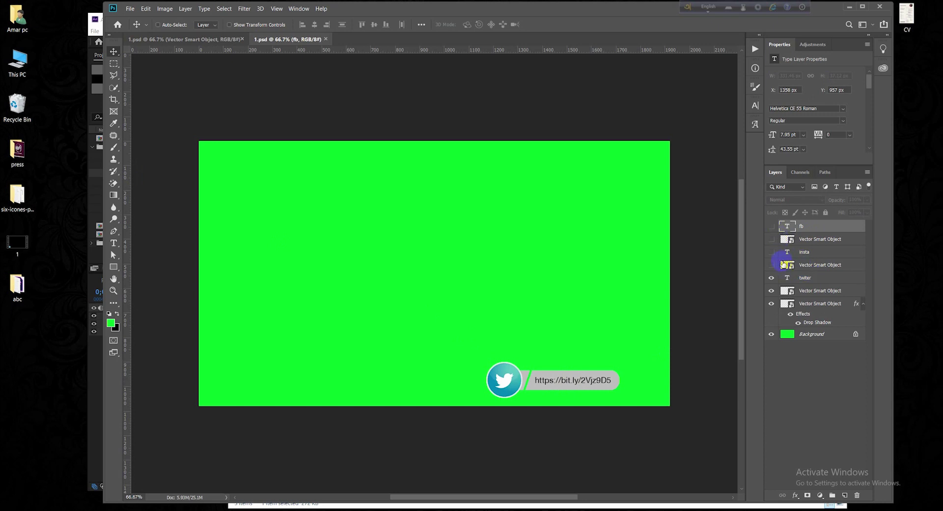
{"action": "left_click", "coordinate": [772, 279]}
{"action": "left_click", "coordinate": [771, 227]}
- Replace the fb link's URL text with 'borshi' and commit the edit
{"action": "double_click", "coordinate": [791, 227]}
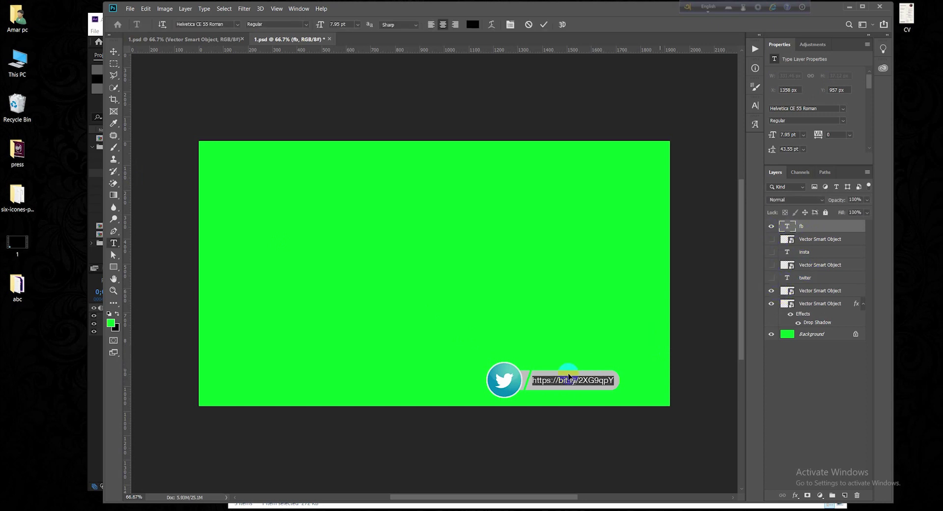
{"action": "left_click", "coordinate": [572, 380]}
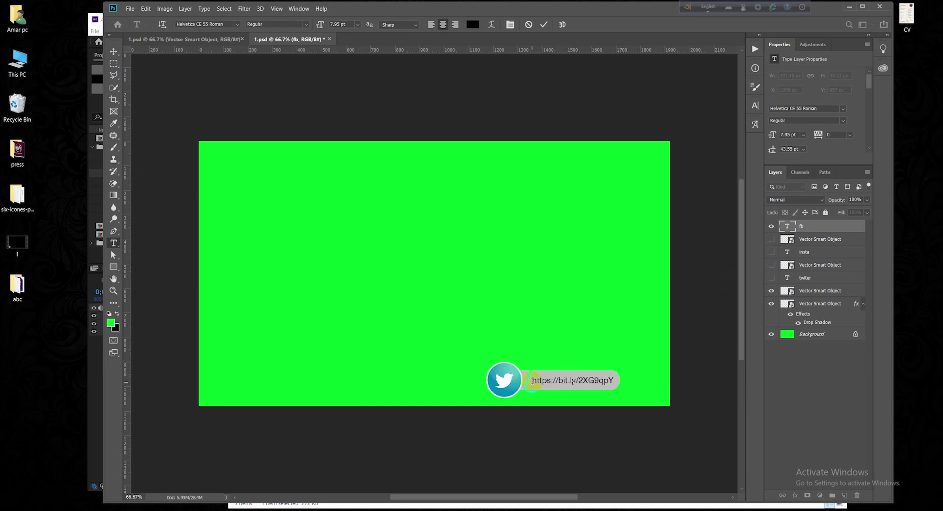
{"action": "left_click_drag", "start_coordinate": [534, 381], "coordinate": [629, 381]}
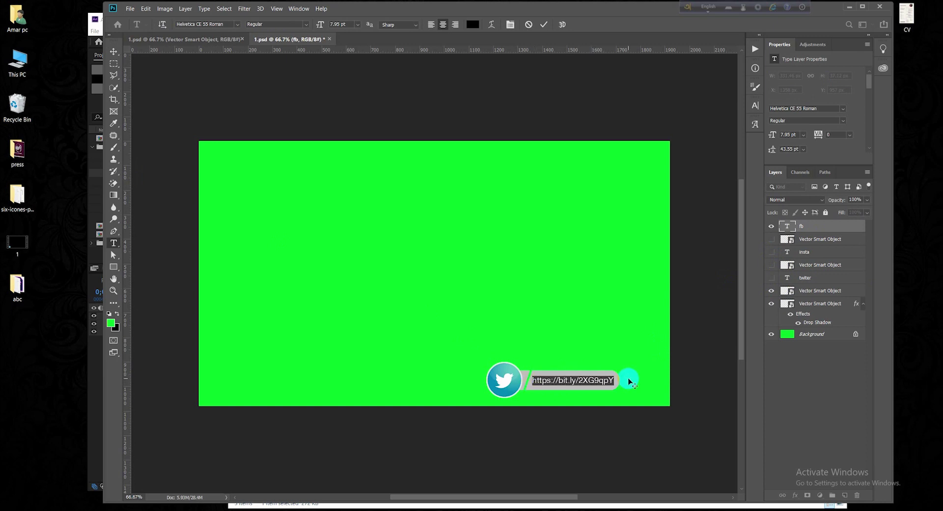
{"action": "type", "text": "bo"}
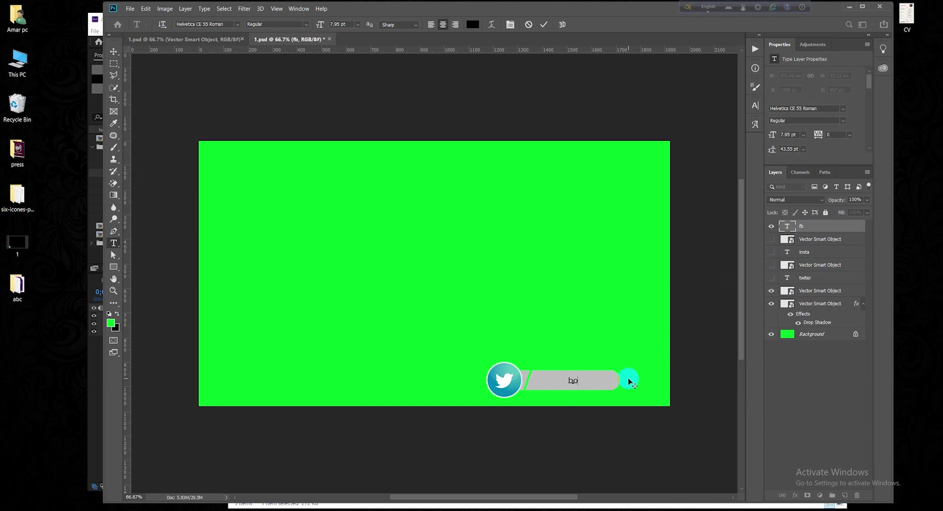
{"action": "type", "text": "rshi"}
{"action": "left_click", "coordinate": [806, 229]}
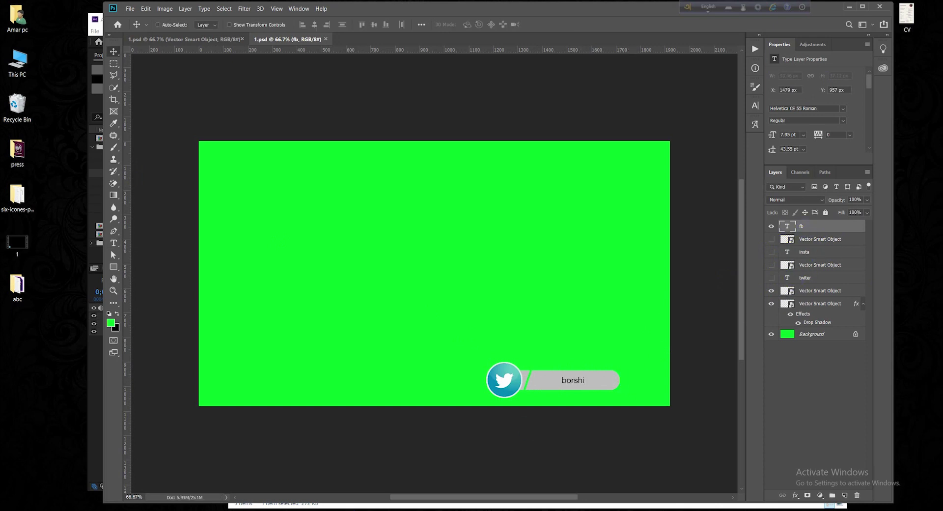
- Return to After Effects and scrub Composition 1 to confirm the Facebook link now reads borshi
{"action": "key", "text": "alt+Tab"}
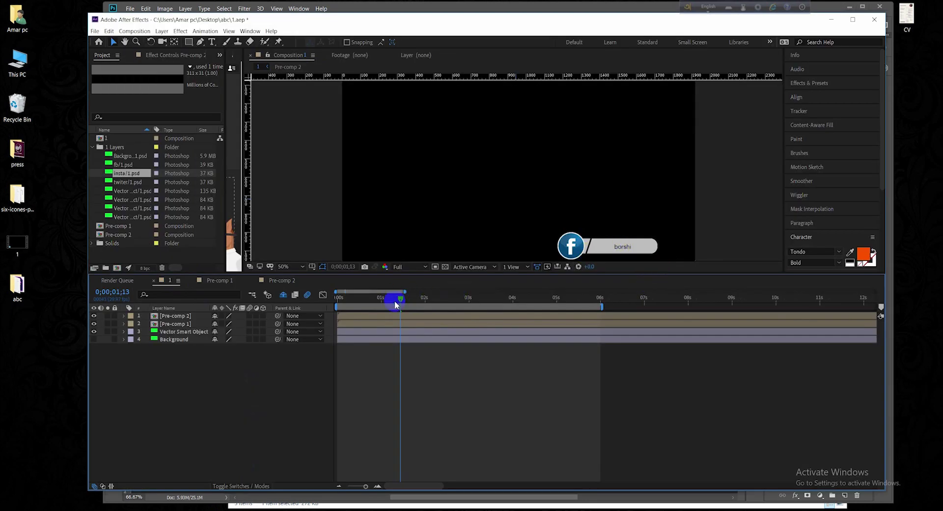
{"action": "mouse_move", "coordinate": [339, 298]}
{"action": "left_mouse_down"}
{"action": "mouse_move", "coordinate": [486, 301]}
{"action": "mouse_move", "coordinate": [531, 240]}
{"action": "left_mouse_up"}
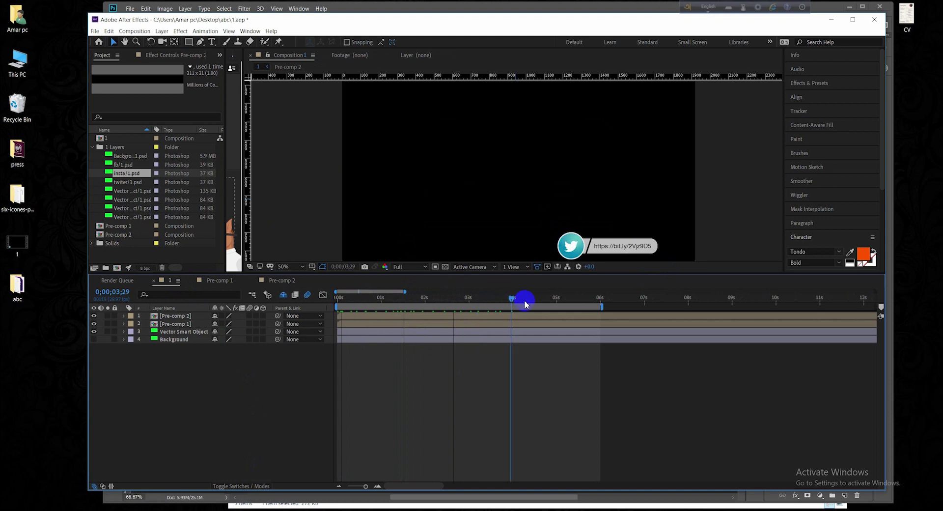